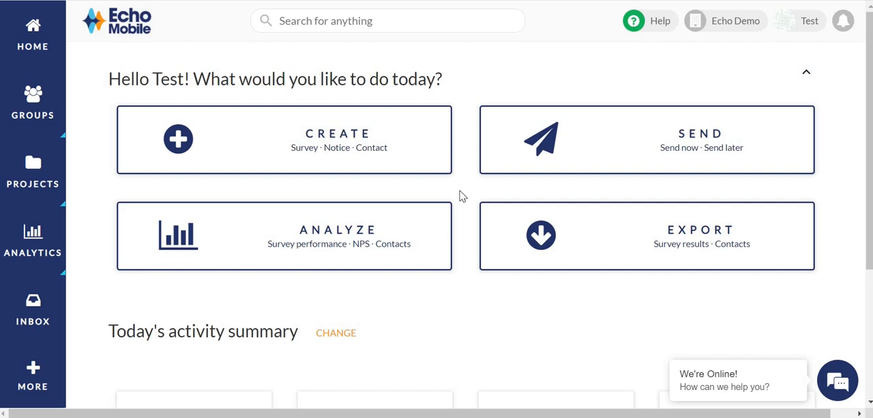
Create a new project named "My Project".
{"action": "left_click", "coordinate": [417, 151]}
{"action": "left_click", "coordinate": [372, 216]}
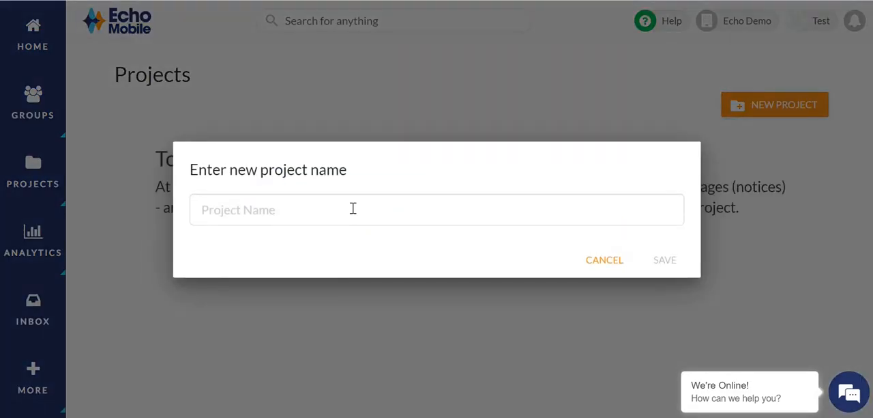
{"action": "left_click", "coordinate": [352, 209]}
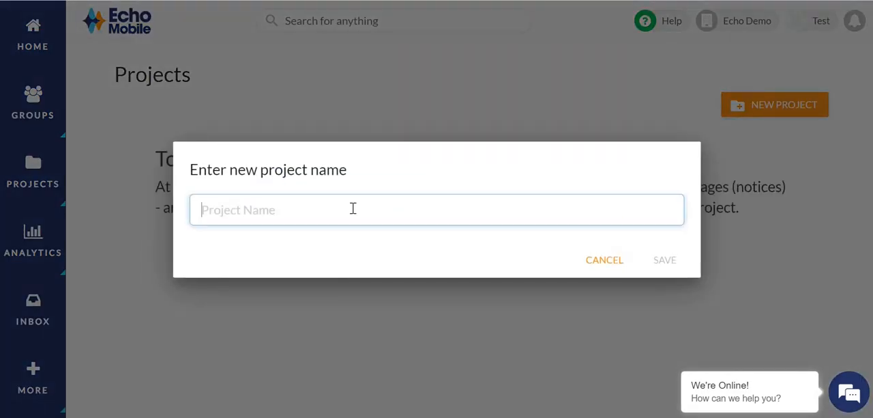
{"action": "type", "text": "My"}
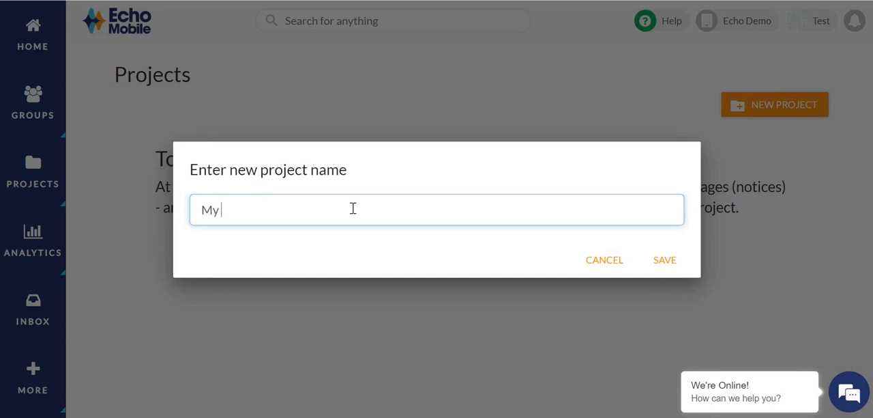
{"action": "type", "text": " Project"}
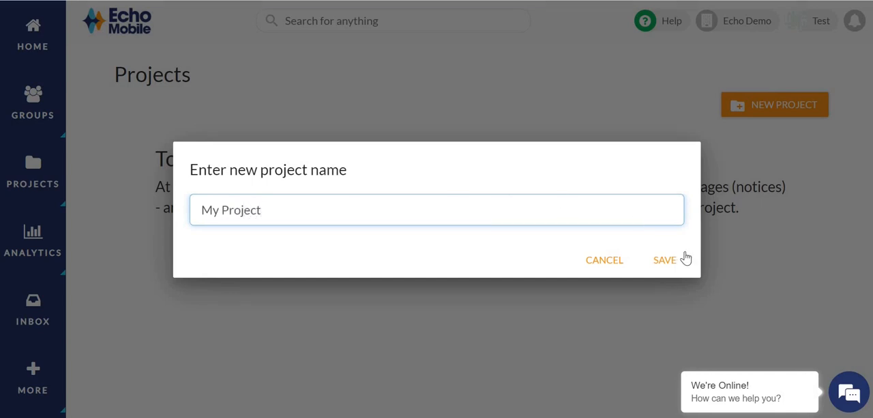
{"action": "left_click", "coordinate": [666, 265]}
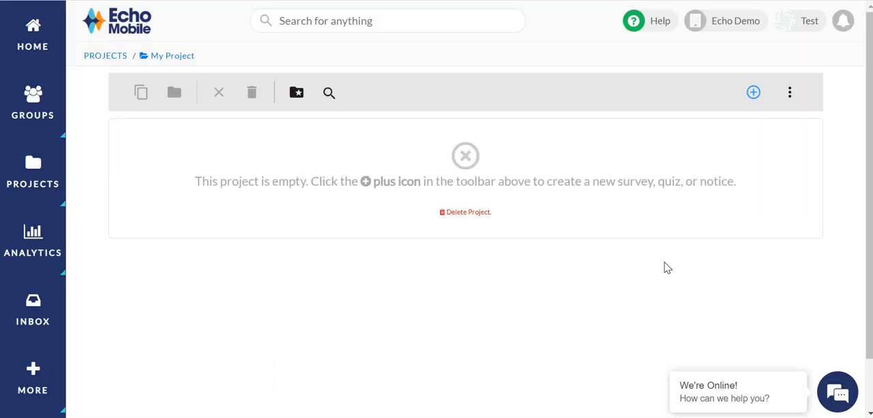
Add a notice to My Project, named "Demo Notice", with the text "This is a test message from Echo Mobile".
{"action": "left_click", "coordinate": [753, 96]}
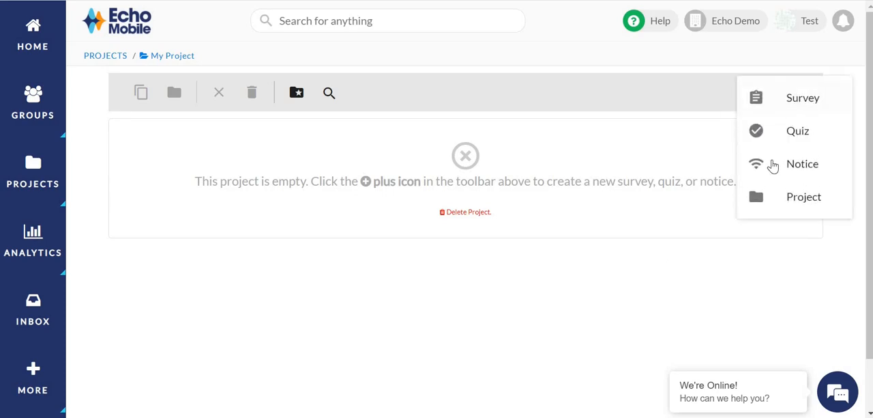
{"action": "left_click", "coordinate": [773, 165]}
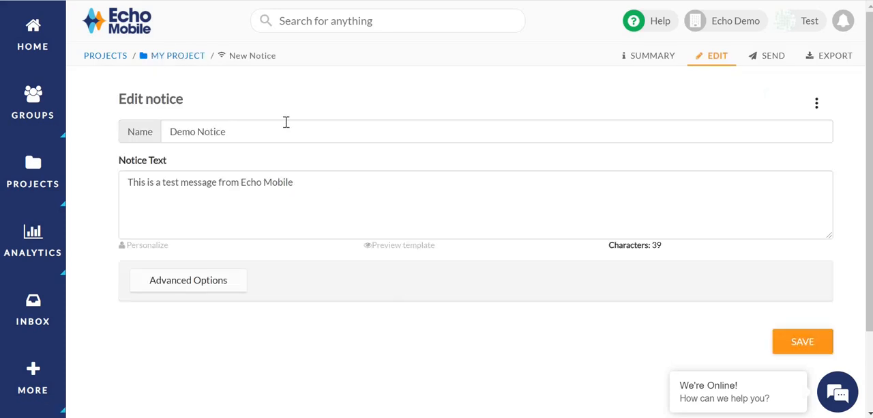
{"action": "left_click", "coordinate": [304, 180]}
{"action": "left_click", "coordinate": [257, 335]}
Set the notice's sending mask to EchoMobile in its advanced options.
{"action": "left_click", "coordinate": [199, 287]}
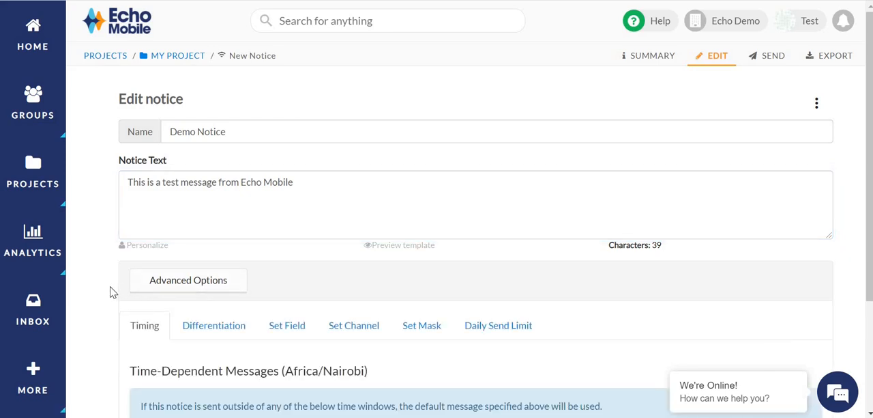
{"action": "scroll", "coordinate": [113, 292], "scroll_direction": "down", "scroll_amount": 1}
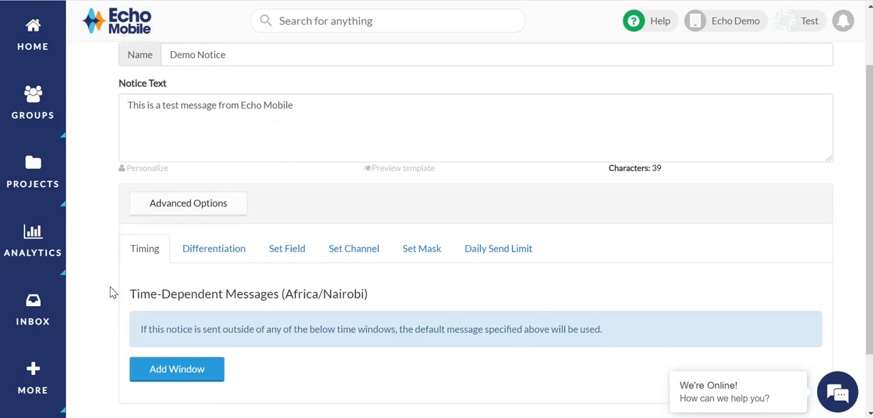
{"action": "left_click", "coordinate": [412, 261]}
{"action": "left_click", "coordinate": [333, 315]}
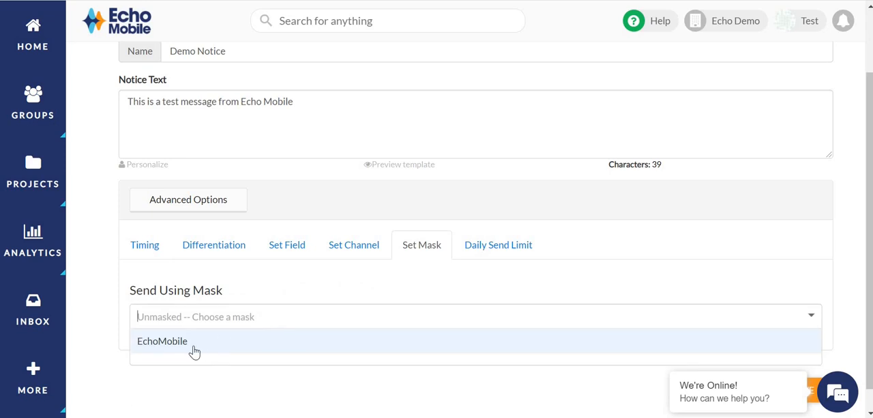
{"action": "left_click", "coordinate": [195, 351]}
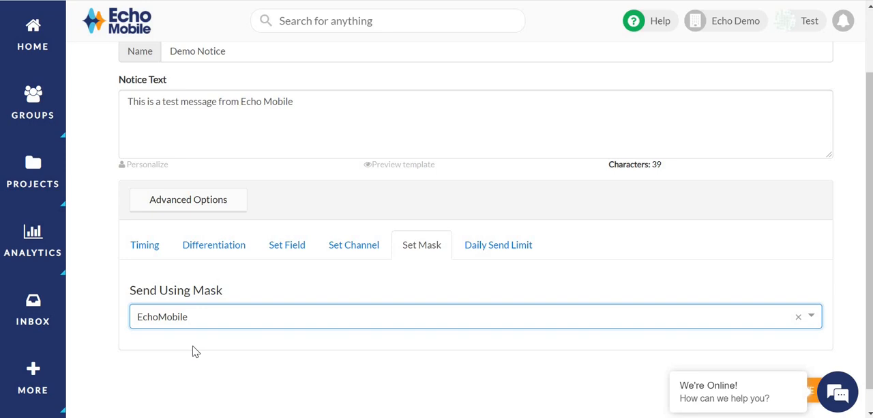
Set the notice's daily send limit to No limitation and save the notice.
{"action": "left_click", "coordinate": [497, 250]}
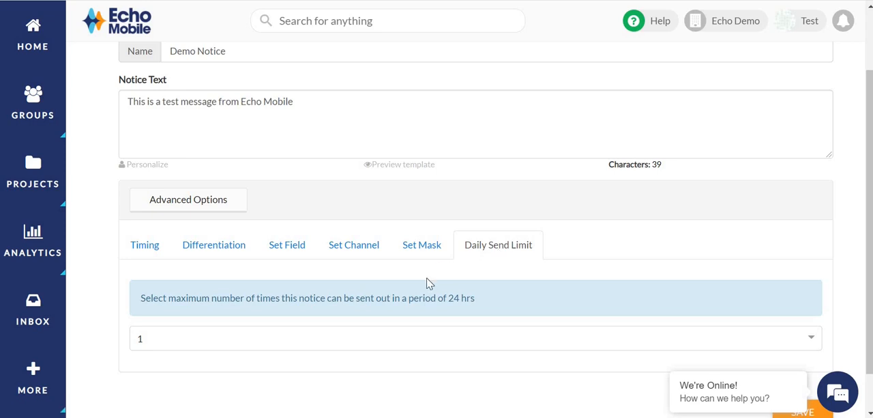
{"action": "left_click", "coordinate": [335, 341]}
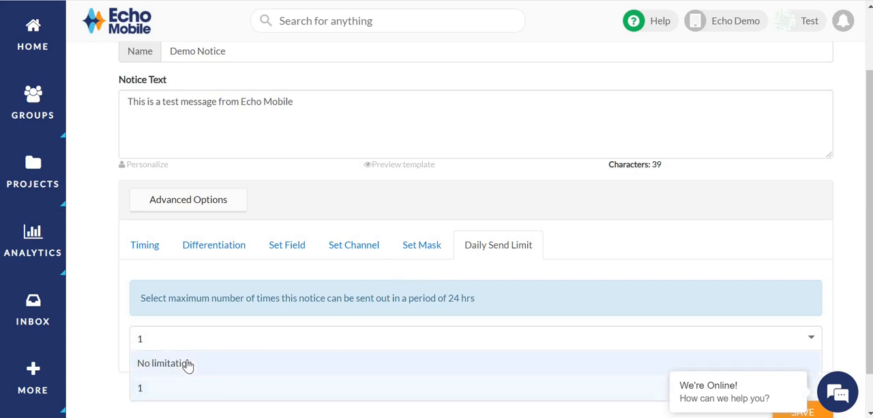
{"action": "left_click", "coordinate": [190, 365]}
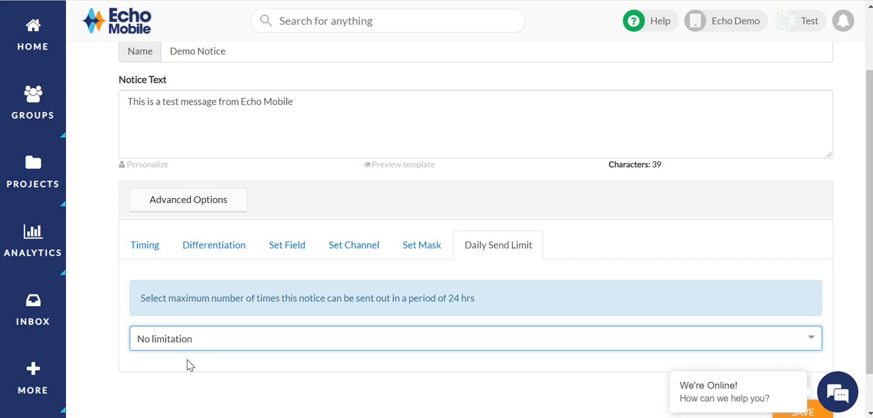
{"action": "scroll", "coordinate": [242, 375], "scroll_direction": "down", "scroll_amount": 1}
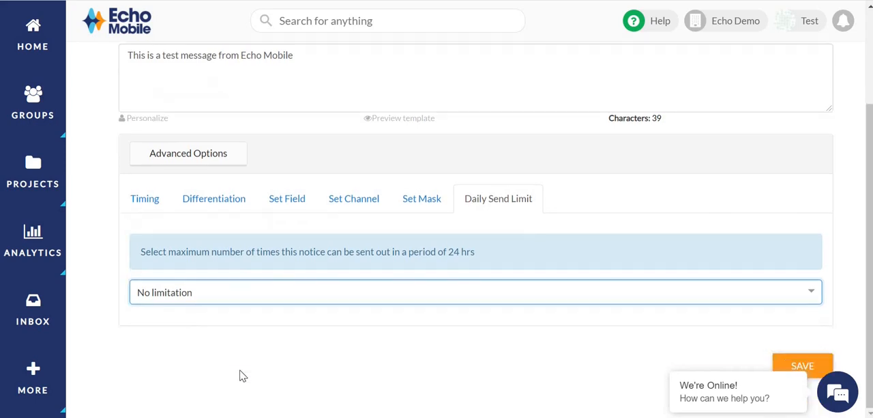
{"action": "left_click", "coordinate": [783, 364]}
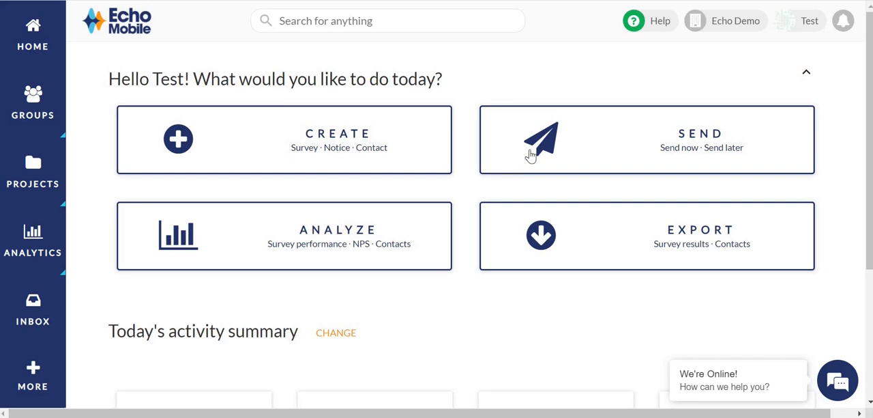
Set up an immediate send of Demo Notice from My Project to contacts in the CUSTOMER group.
{"action": "left_click", "coordinate": [530, 156]}
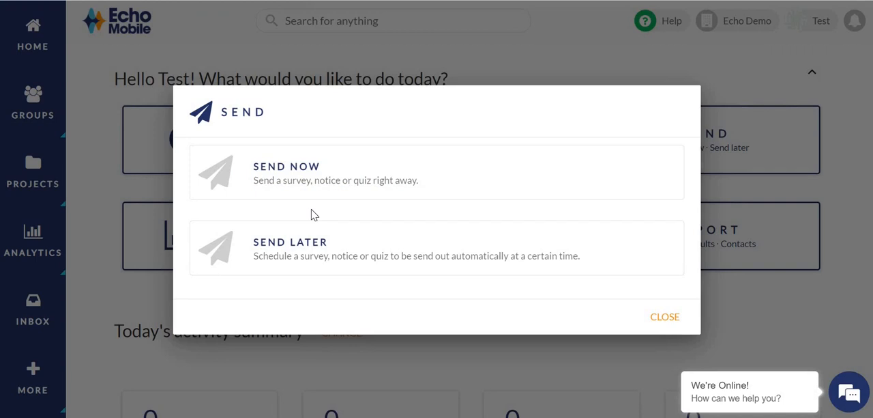
{"action": "left_click", "coordinate": [309, 188]}
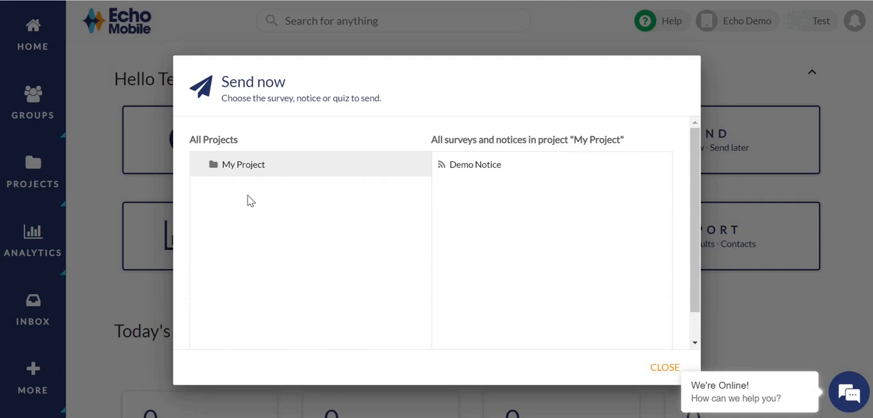
{"action": "left_click", "coordinate": [456, 171]}
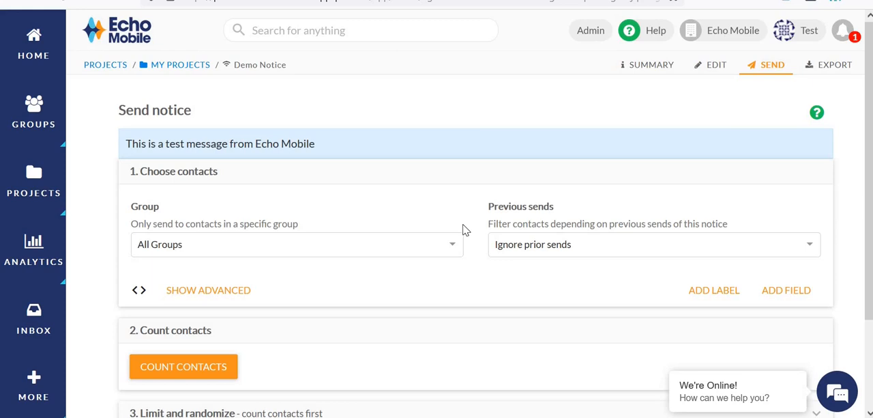
{"action": "left_click", "coordinate": [376, 244]}
{"action": "left_click", "coordinate": [238, 295]}
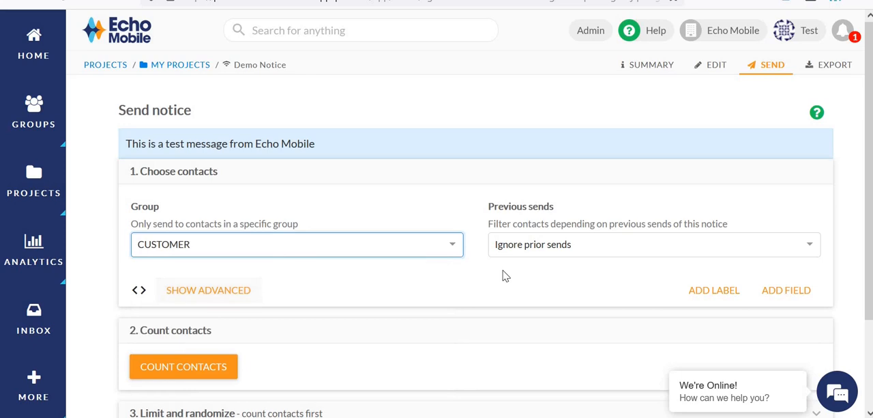
Try adding a label filter and a field filter to the contact selection, and remove both.
{"action": "scroll", "coordinate": [434, 271], "scroll_direction": "down", "scroll_amount": 1}
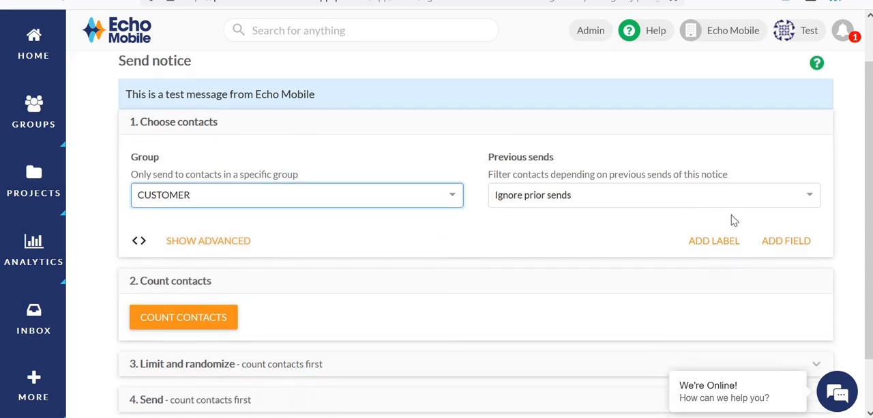
{"action": "left_click", "coordinate": [721, 237]}
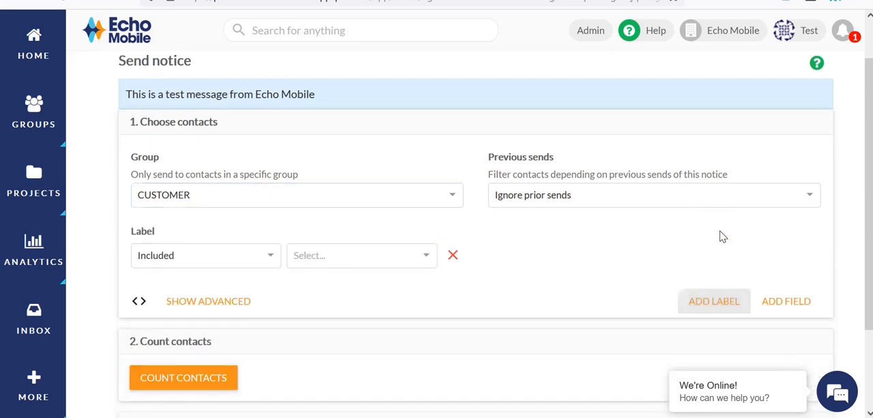
{"action": "left_click", "coordinate": [788, 309]}
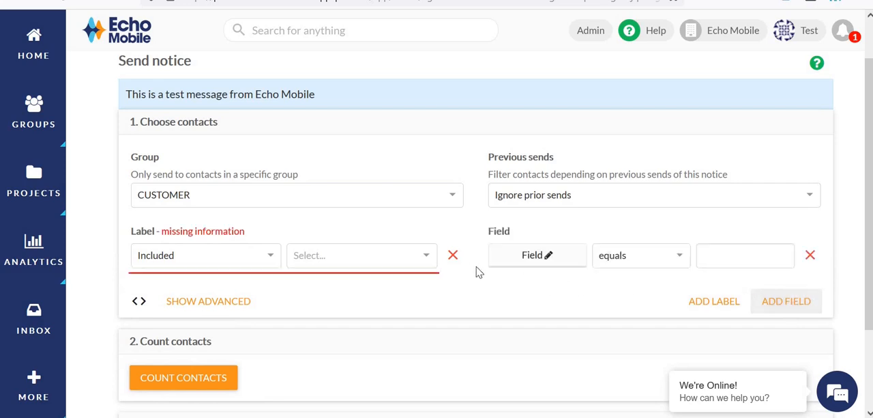
{"action": "left_click", "coordinate": [453, 256]}
{"action": "left_click", "coordinate": [452, 257]}
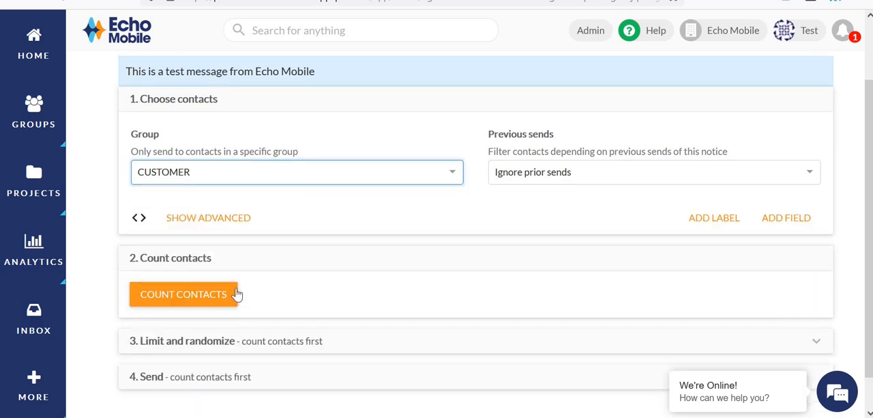
Count the contacts that match the CUSTOMER group selection.
{"action": "left_click", "coordinate": [236, 294]}
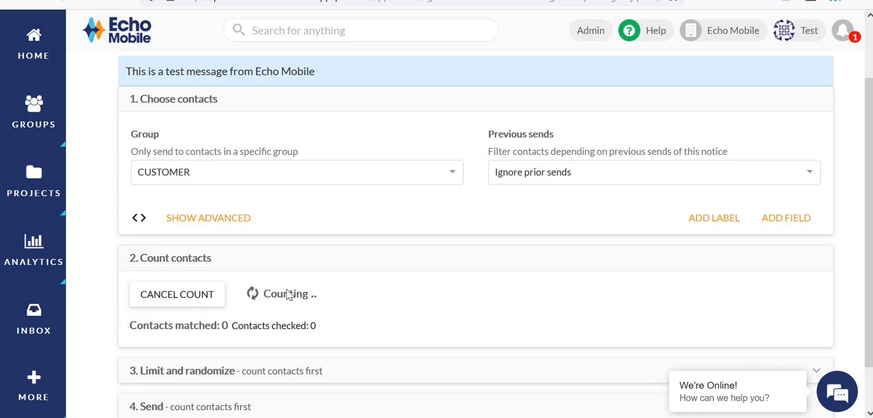
{"action": "scroll", "coordinate": [332, 294], "scroll_direction": "down", "scroll_amount": 2}
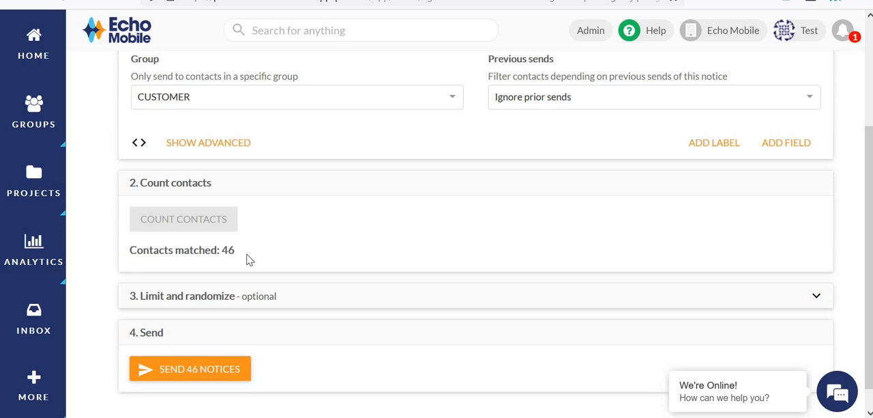
{"action": "scroll", "coordinate": [282, 307], "scroll_direction": "down", "scroll_amount": 1}
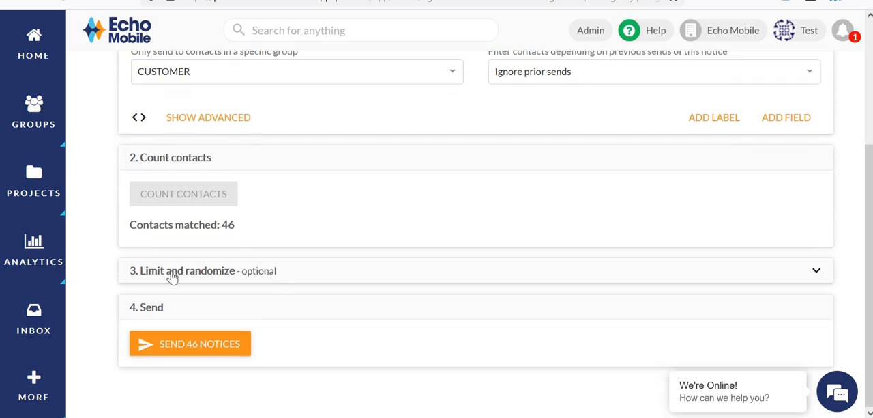
Show the optional random recipient limit, leave it at 0, and send the notice to the matched contacts.
{"action": "left_click", "coordinate": [172, 273]}
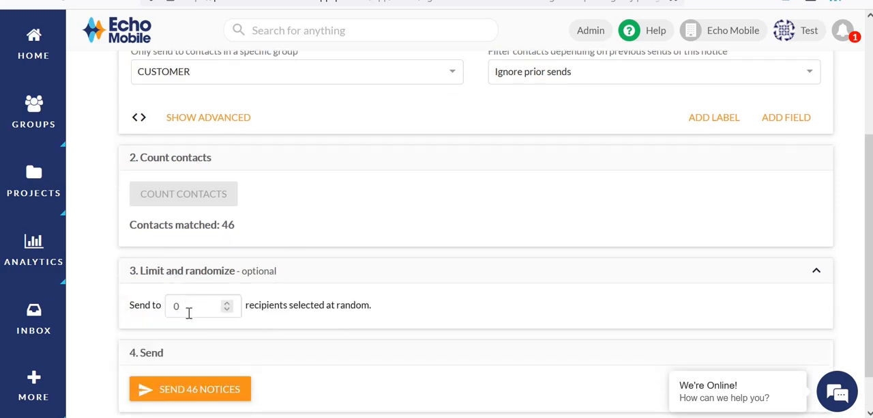
{"action": "left_click", "coordinate": [189, 312]}
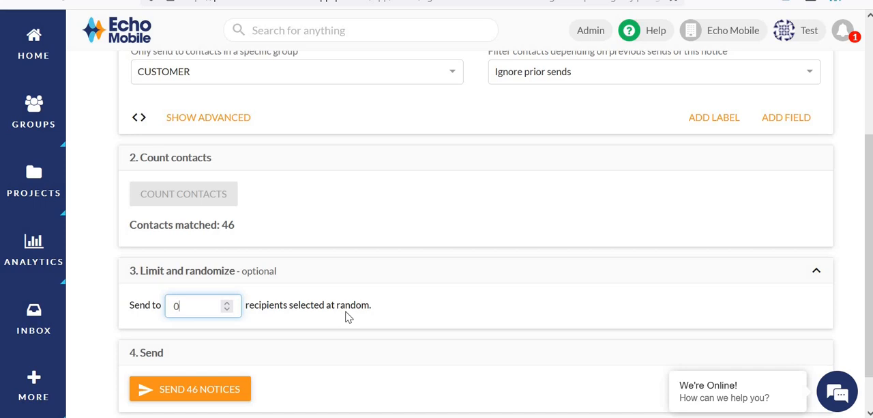
{"action": "scroll", "coordinate": [346, 315], "scroll_direction": "down", "scroll_amount": 1}
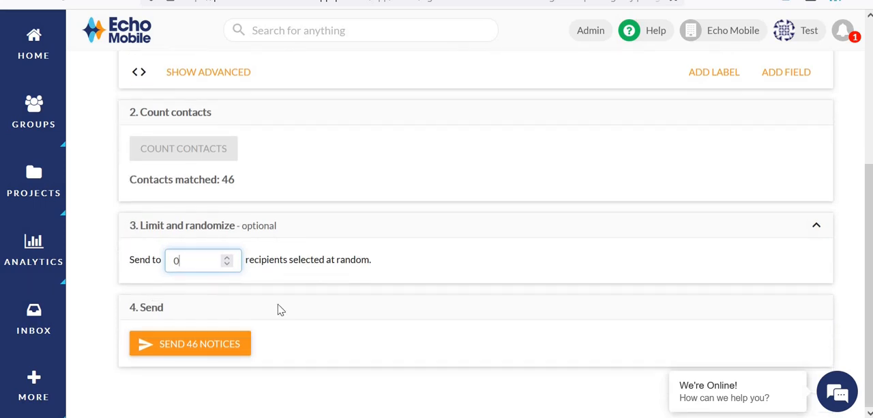
{"action": "left_click", "coordinate": [205, 352]}
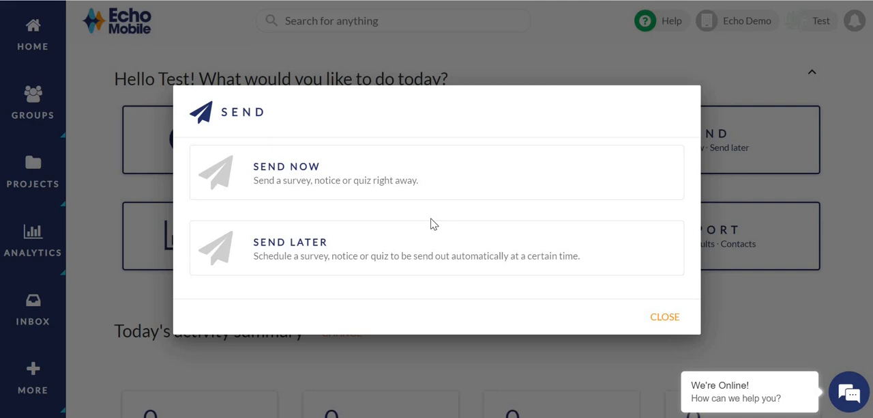
Choose to send later to the DEMO group and add a relative event to its schedule.
{"action": "left_click", "coordinate": [353, 255]}
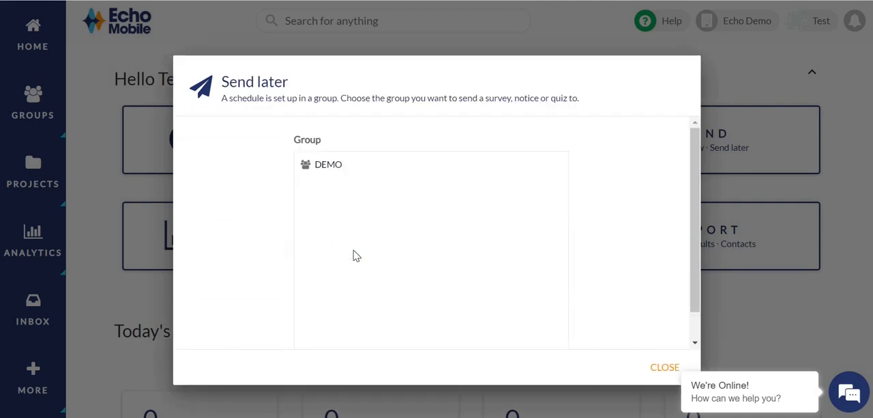
{"action": "left_click", "coordinate": [327, 166]}
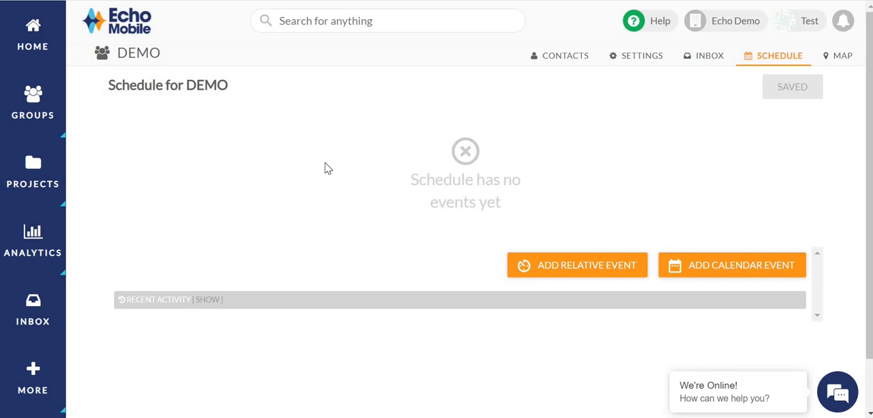
{"action": "left_click", "coordinate": [553, 272]}
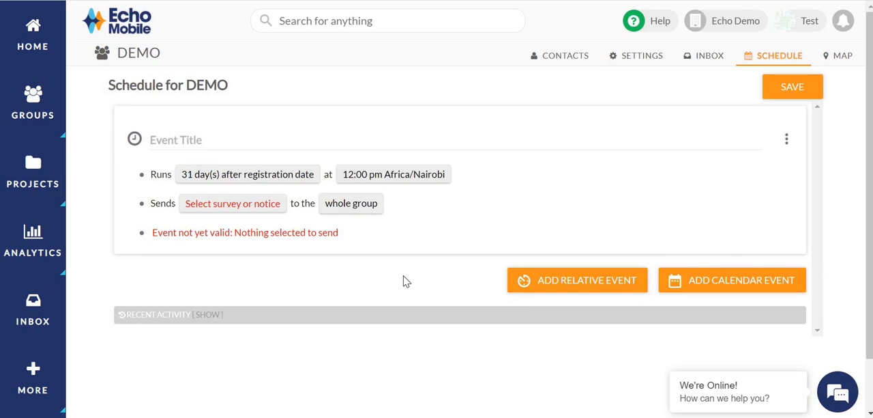
Review the relative event's run timing and its before/after options, keeping 31 days after the registration date.
{"action": "left_click", "coordinate": [273, 182]}
{"action": "left_click", "coordinate": [318, 180]}
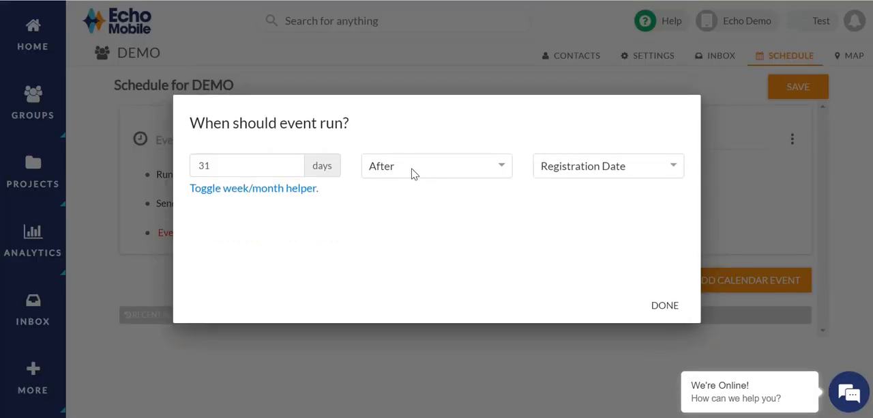
{"action": "left_click", "coordinate": [412, 168]}
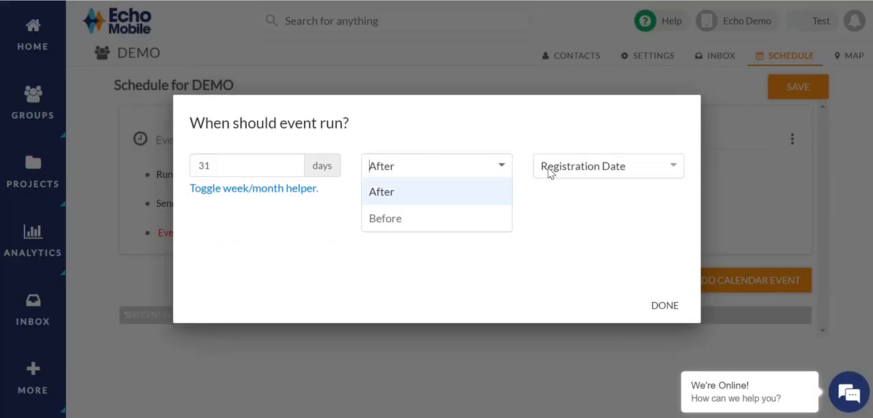
{"action": "left_click", "coordinate": [658, 307]}
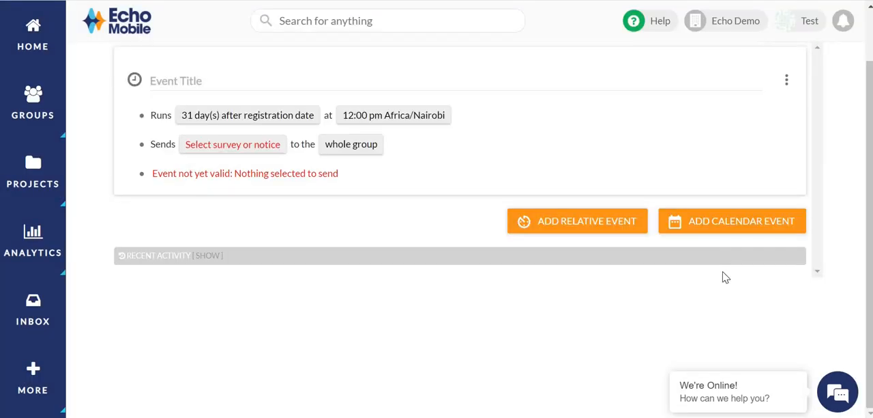
Add a calendar event to the DEMO schedule and review its recurrence options, keeping Weekly at 12:00 with no end date.
{"action": "left_click", "coordinate": [715, 230]}
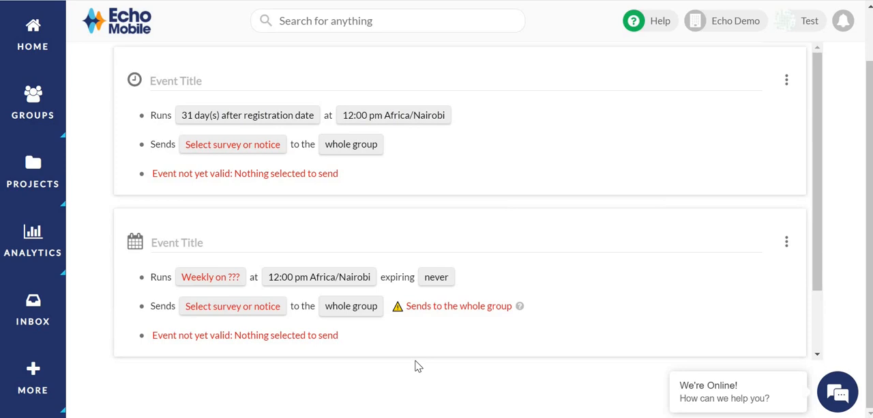
{"action": "left_click", "coordinate": [230, 280]}
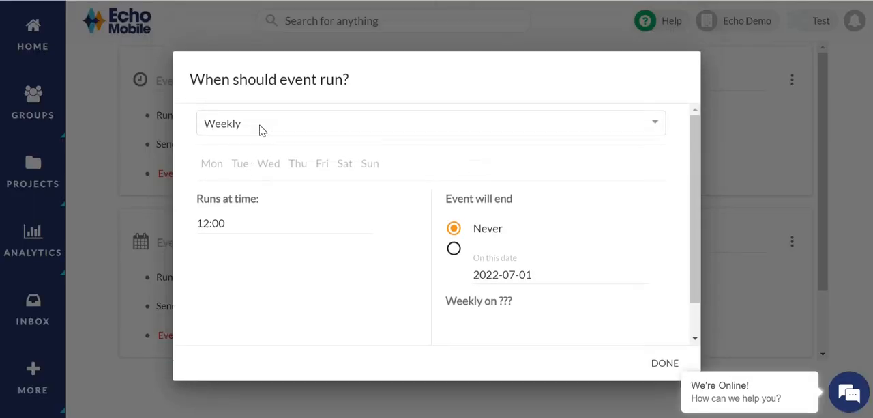
{"action": "left_click", "coordinate": [264, 126]}
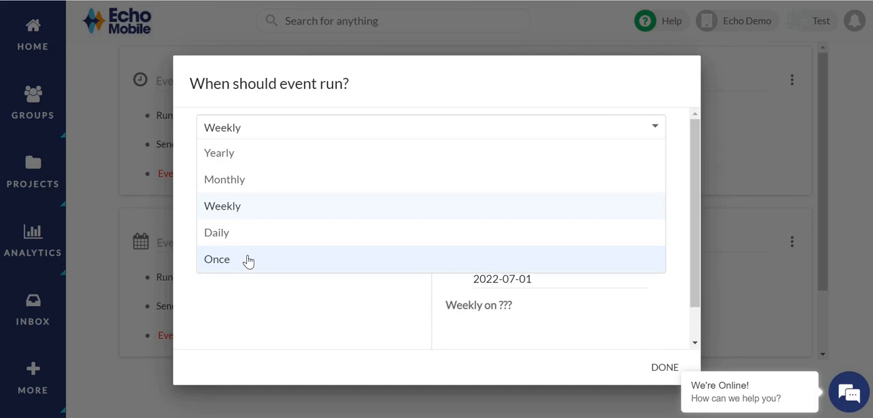
{"action": "left_click", "coordinate": [635, 130]}
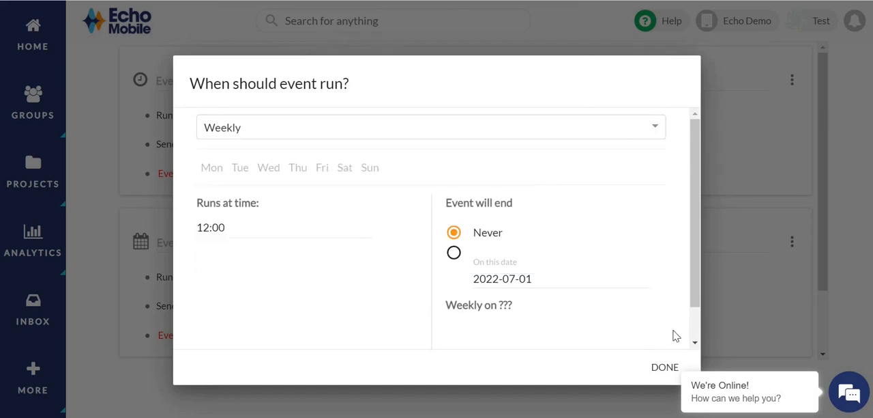
{"action": "left_click", "coordinate": [665, 367]}
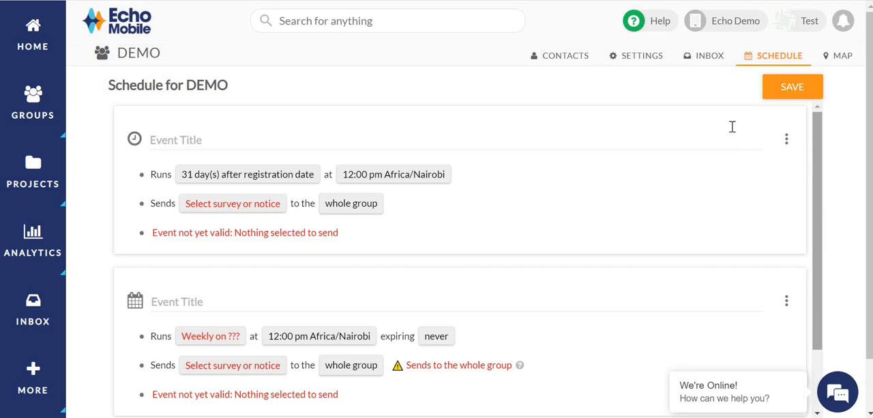
Save the DEMO group's schedule and open the help page with the documentation and support details.
{"action": "left_click", "coordinate": [791, 87]}
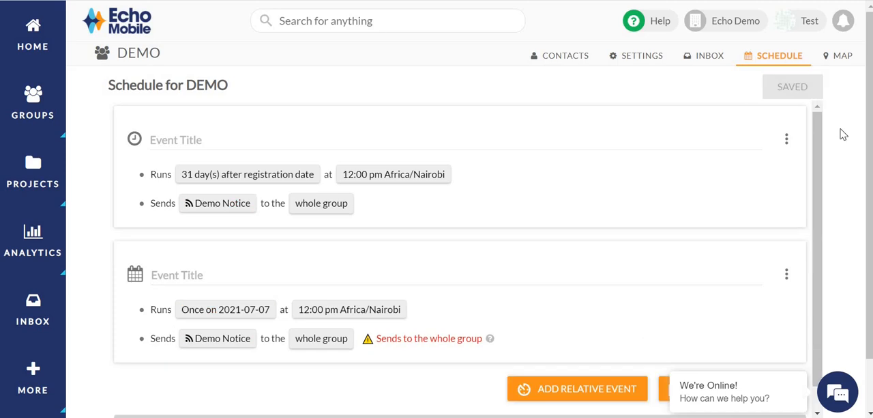
{"action": "left_click", "coordinate": [650, 20]}
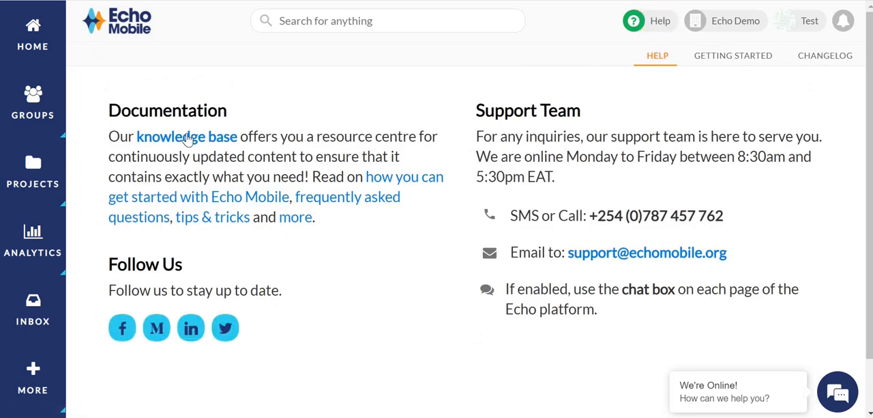